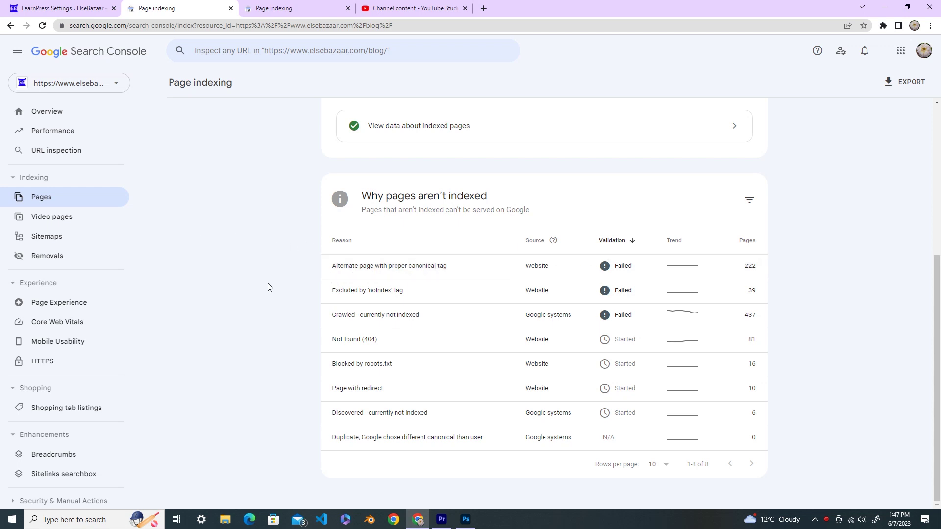
Reload the Page indexing report and scroll through its not-indexed reasons
scroll(257, 264, up, 3)
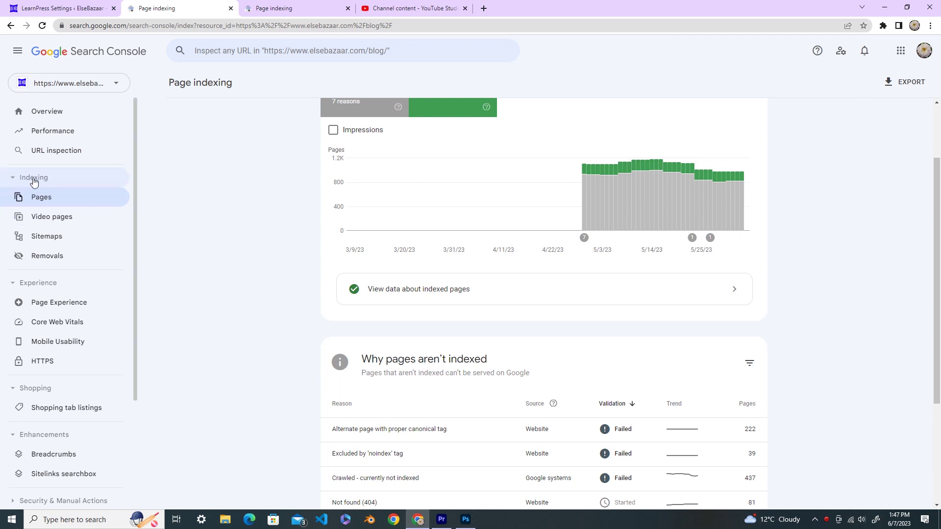
click(31, 200)
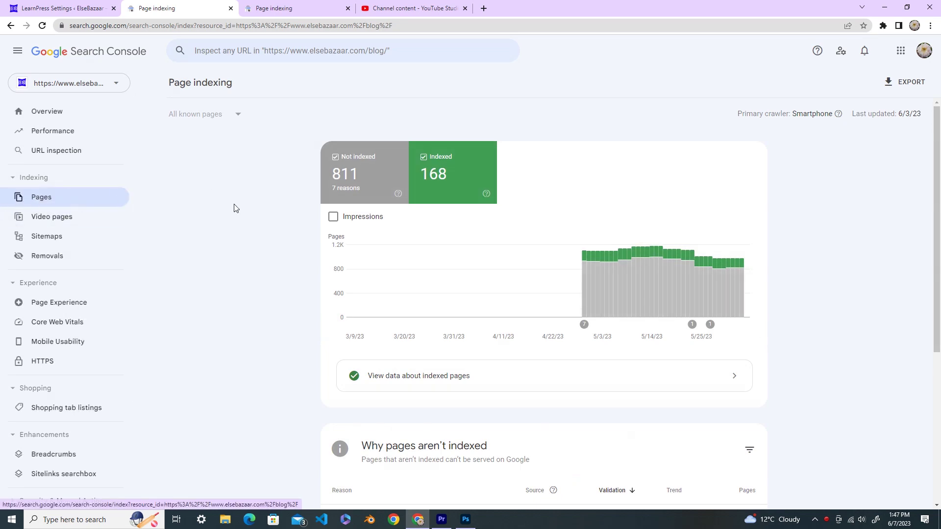
scroll(236, 206, down, 5)
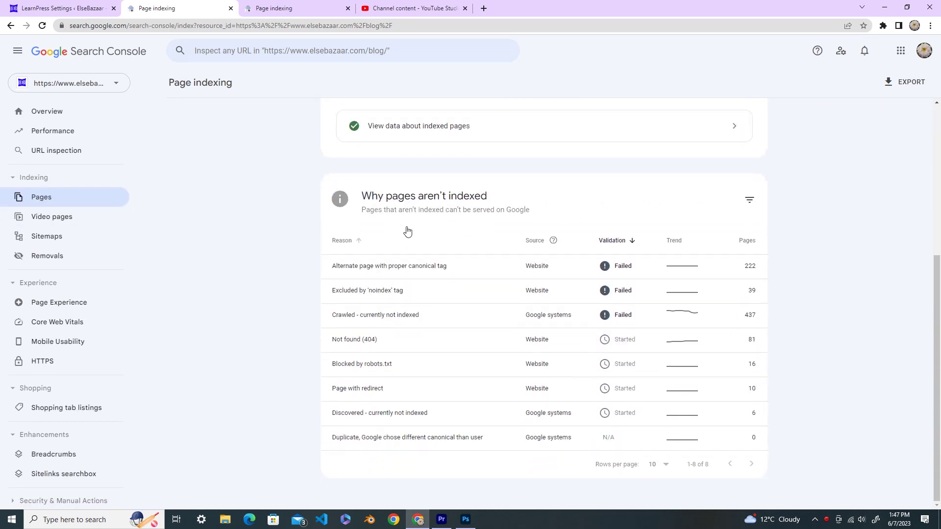
scroll(460, 219, up, 5)
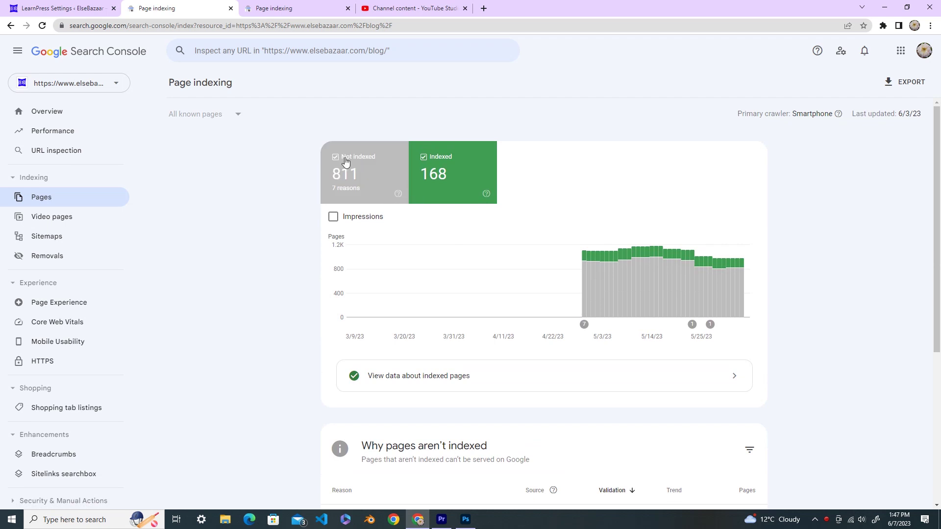
scroll(378, 216, down, 5)
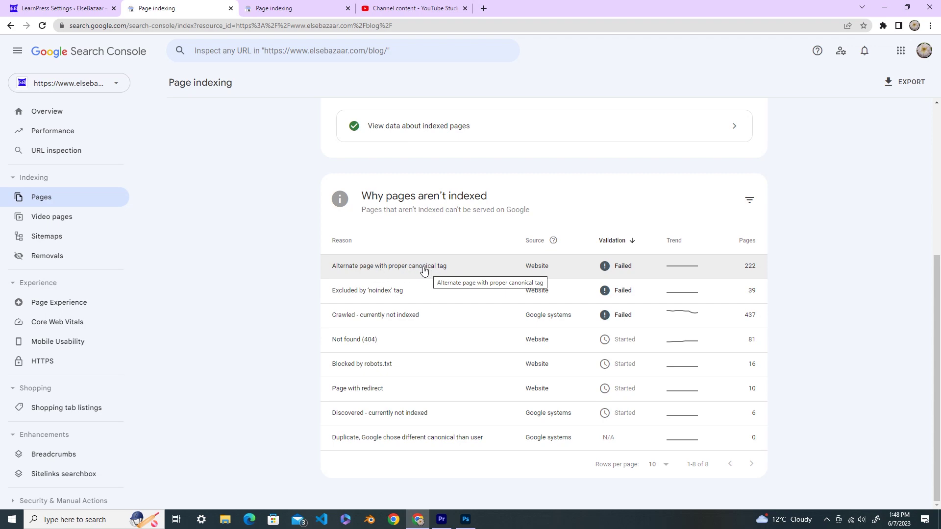
Open the Alternate page with proper canonical tag details, highlighting its 222 affected pages
click(423, 270)
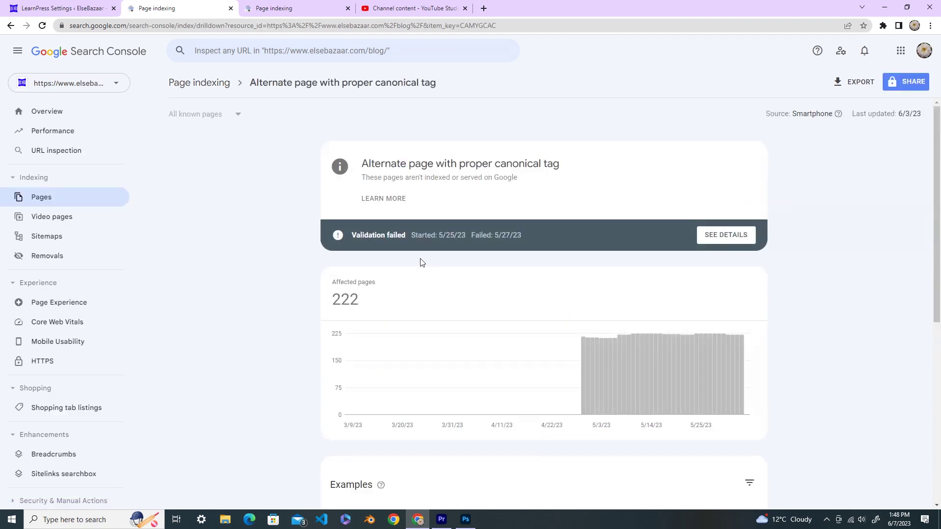
scroll(421, 263, down, 3)
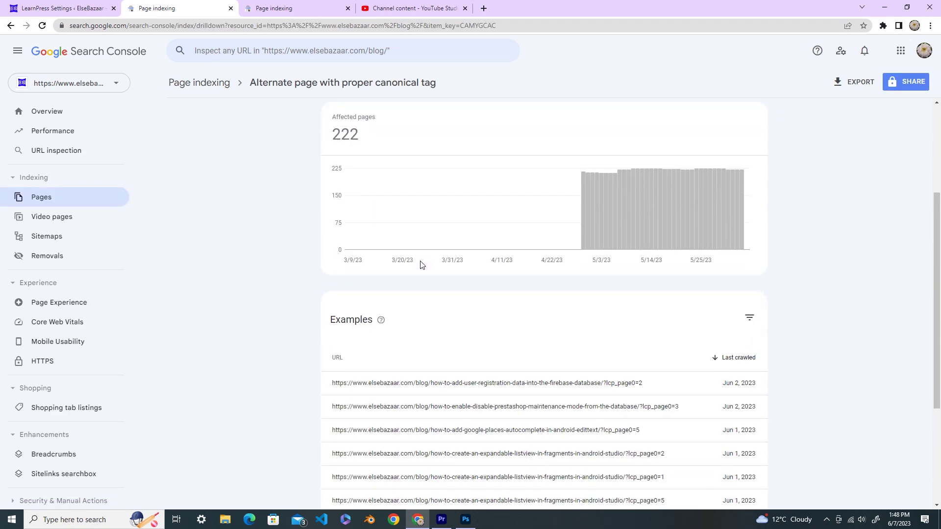
scroll(421, 265, up, 1)
drag(335, 202, 362, 206)
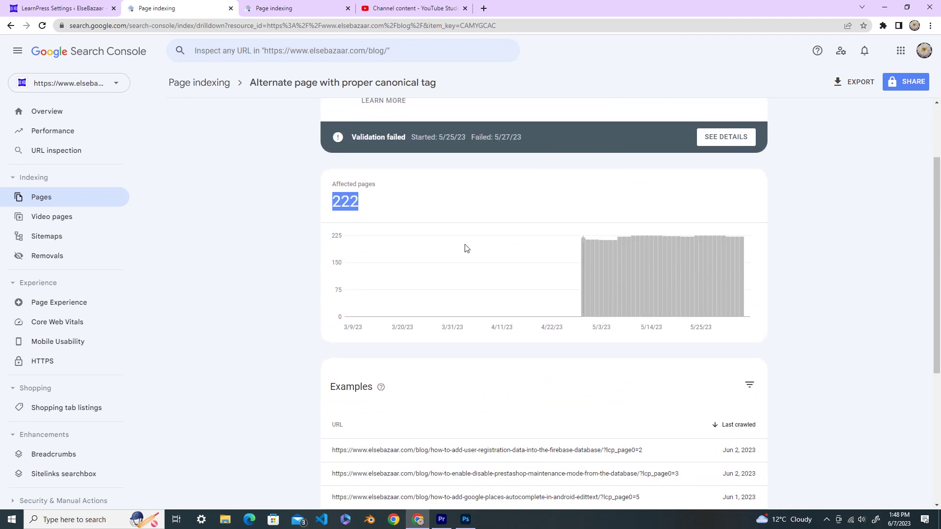
scroll(454, 238, down, 4)
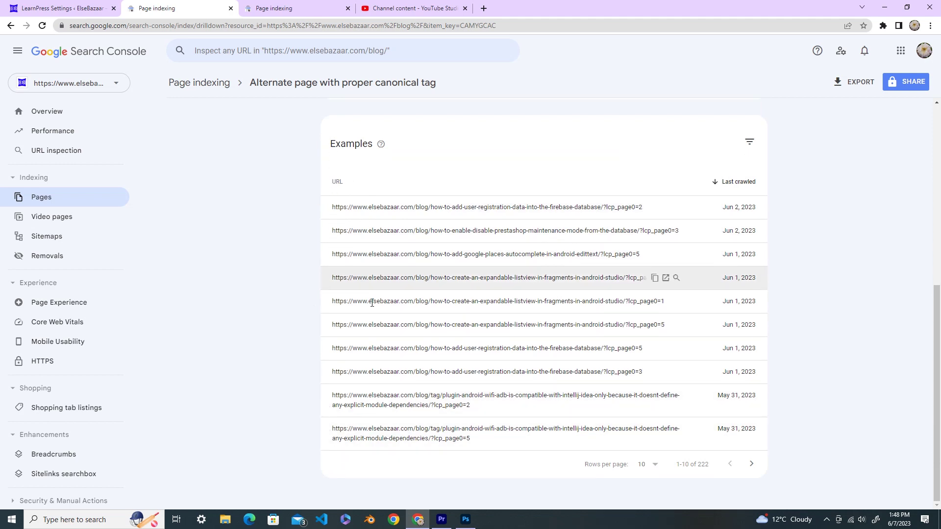
scroll(353, 260, up, 6)
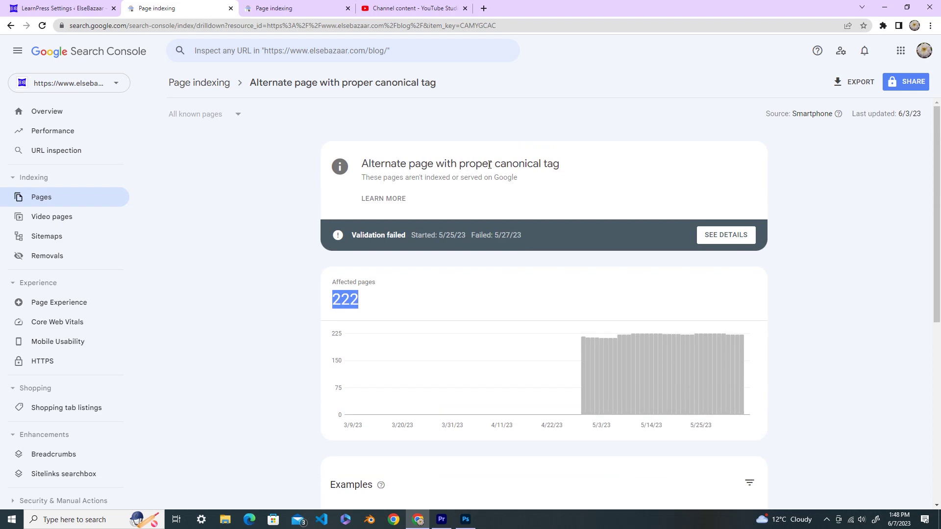
scroll(574, 177, down, 6)
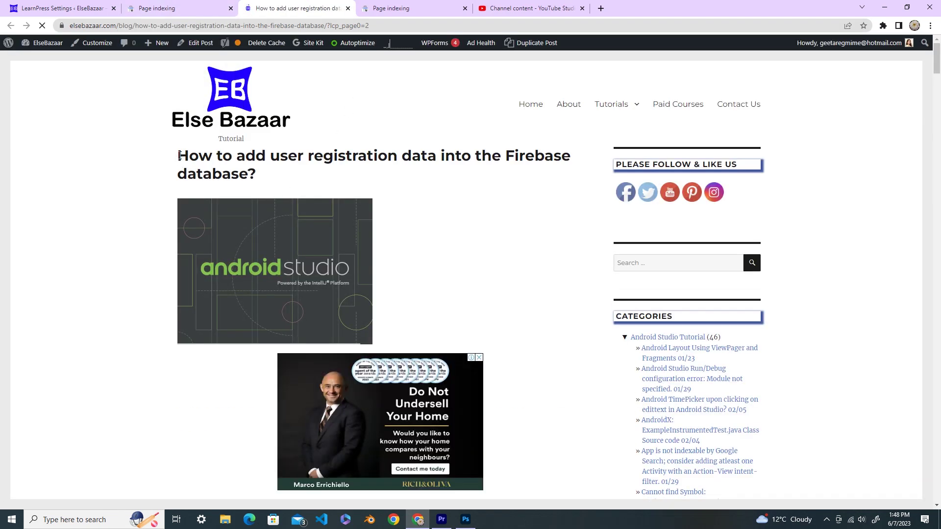
Highlight the Firebase article's title and select the /?lcp_page0=2 parameter in its address
drag(179, 155, 257, 175)
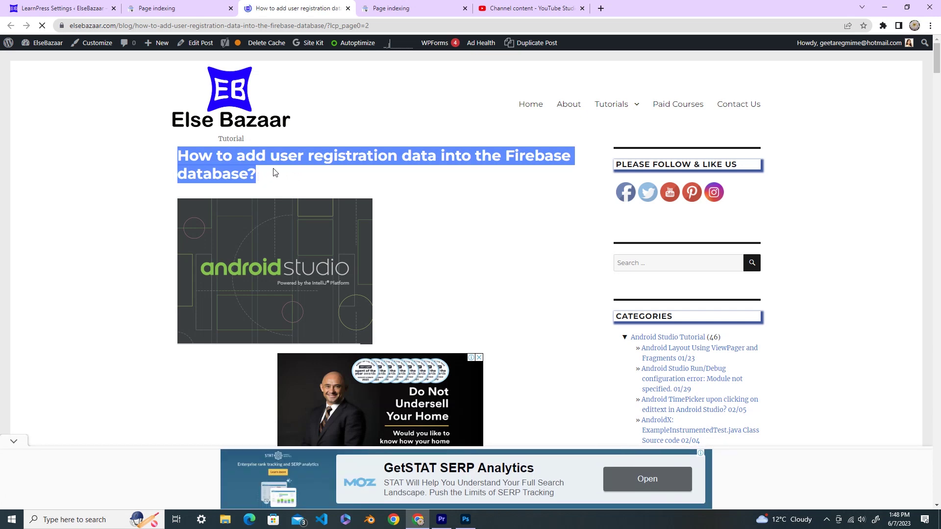
drag(326, 25, 70, 25)
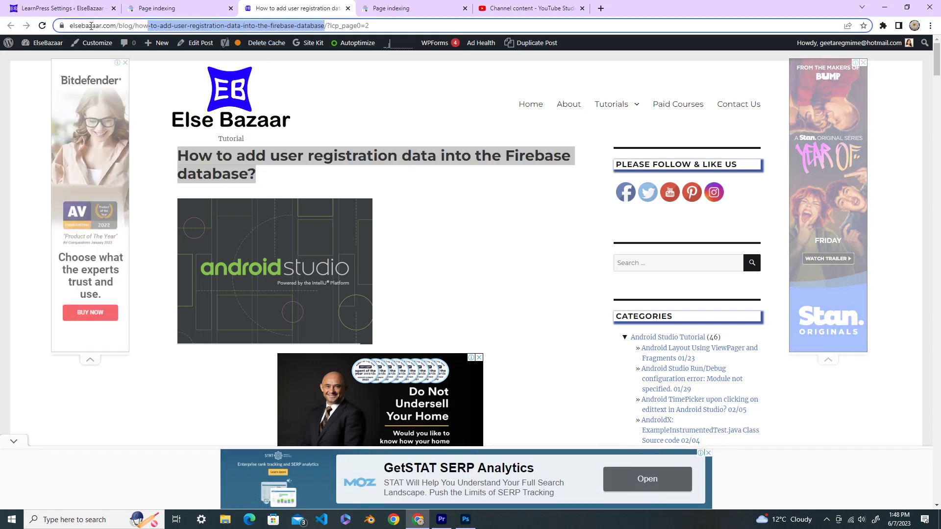
click(363, 25)
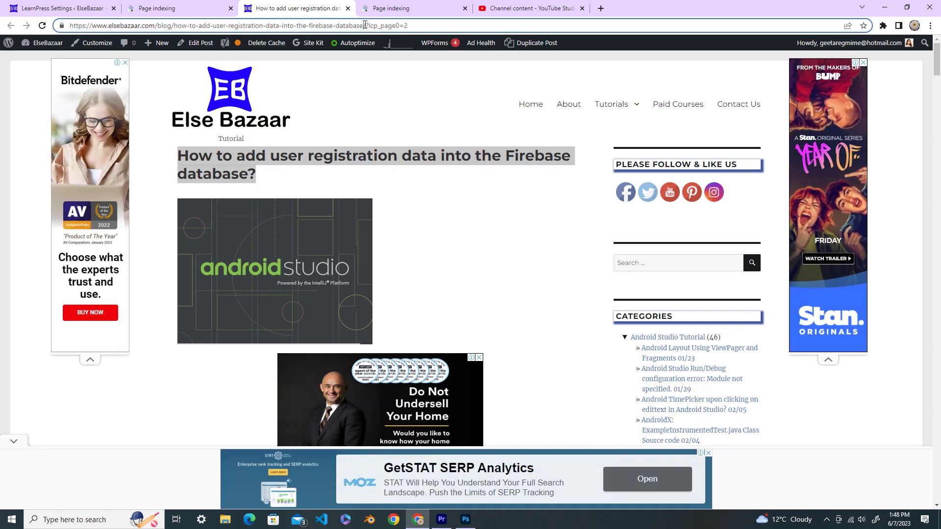
drag(363, 25, 411, 27)
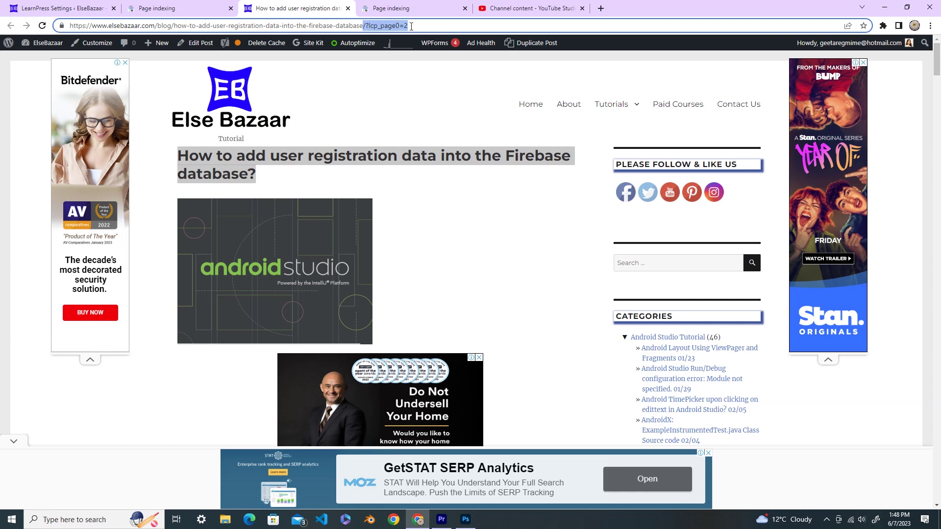
Inspect the first example URL, noting it's not on Google with no referring sitemaps detected
click(179, 9)
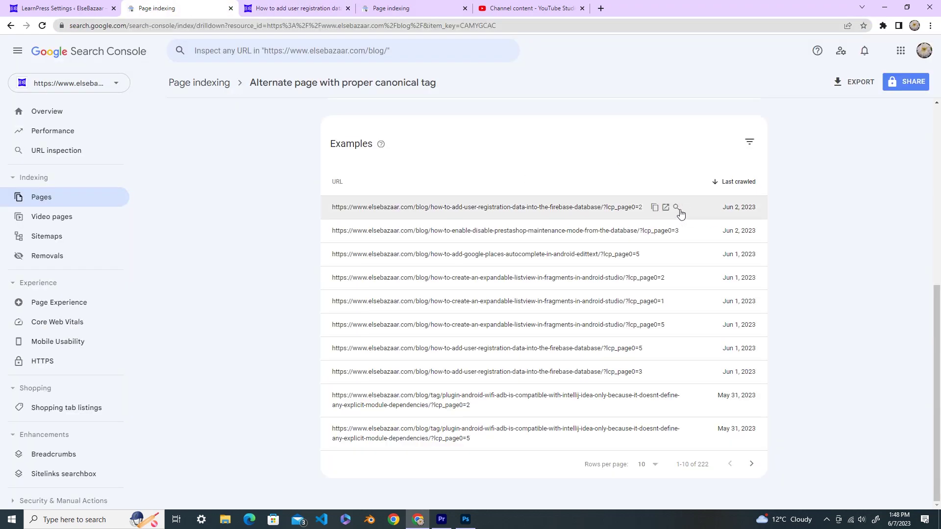
click(676, 208)
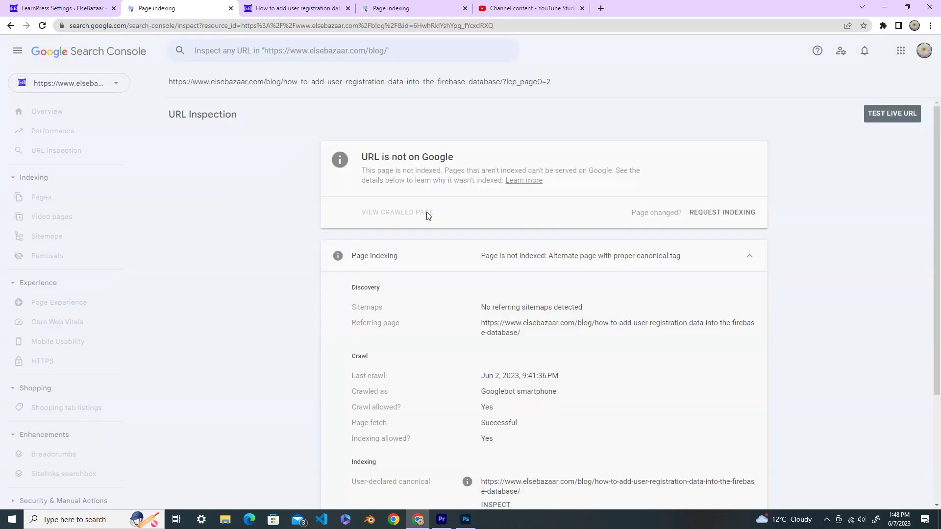
drag(361, 158, 463, 161)
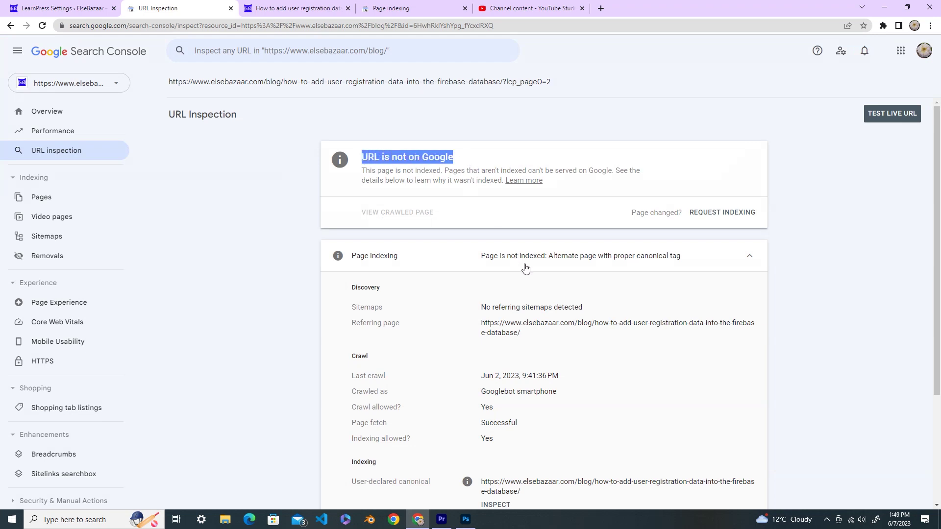
scroll(439, 301, down, 2)
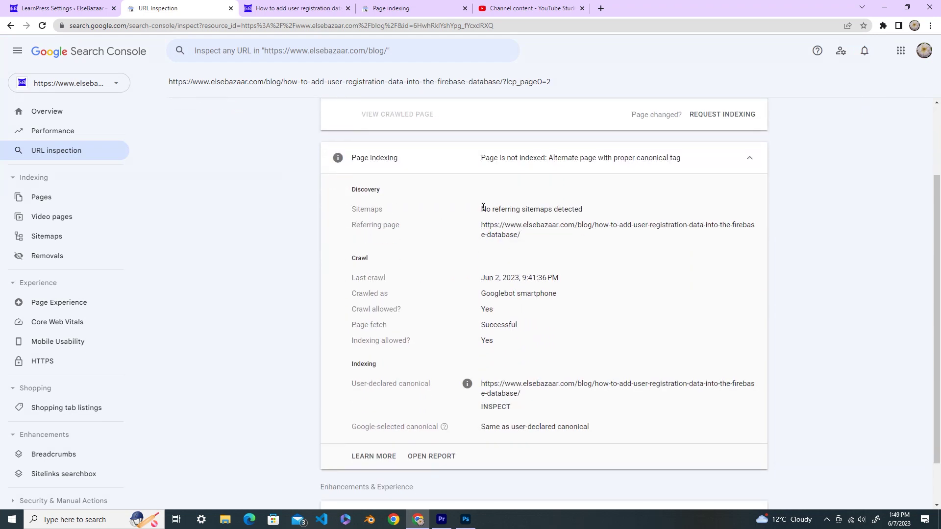
drag(482, 207, 618, 211)
scroll(527, 293, down, 1)
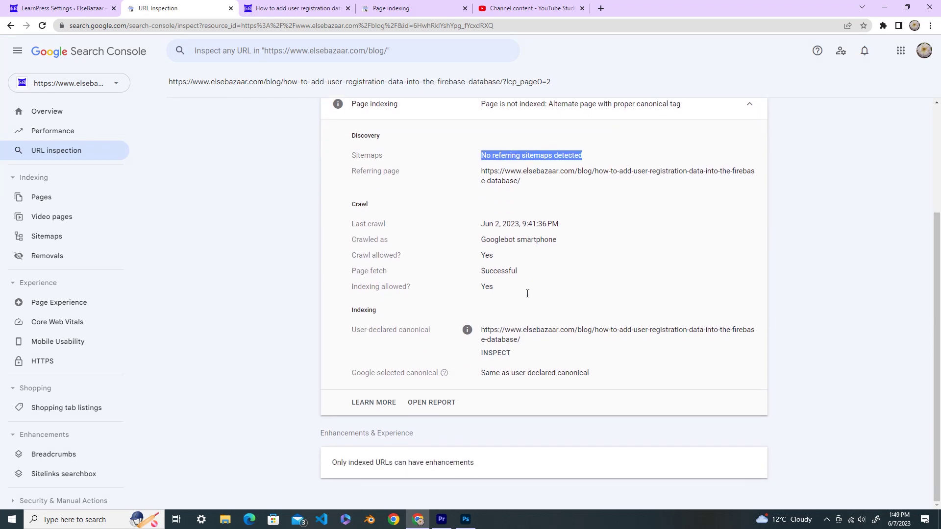
scroll(497, 238, up, 3)
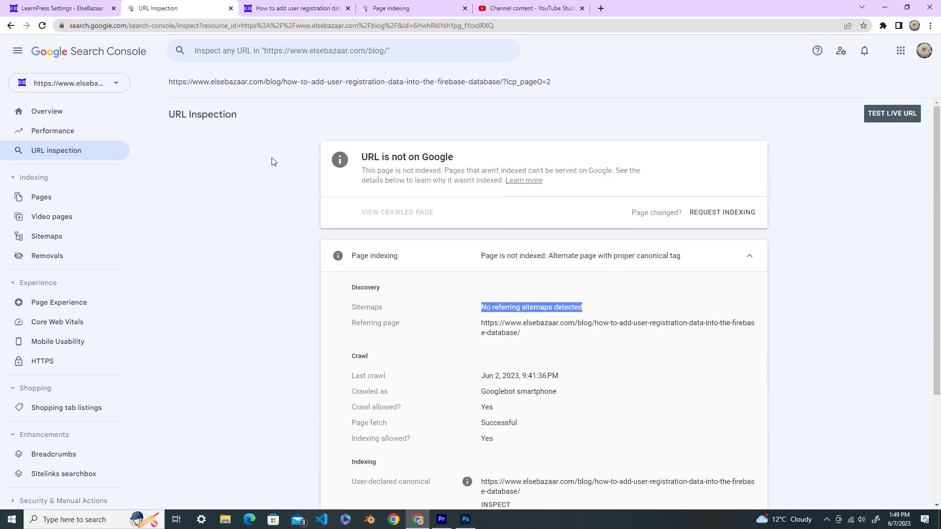
Copy the first example URL from the Alternate page with proper canonical tag details
click(43, 197)
scroll(406, 267, down, 4)
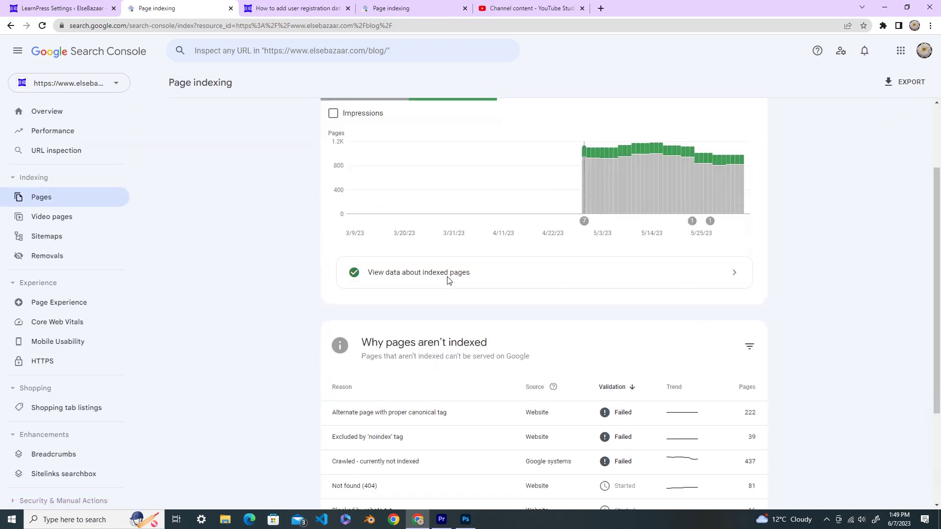
click(396, 323)
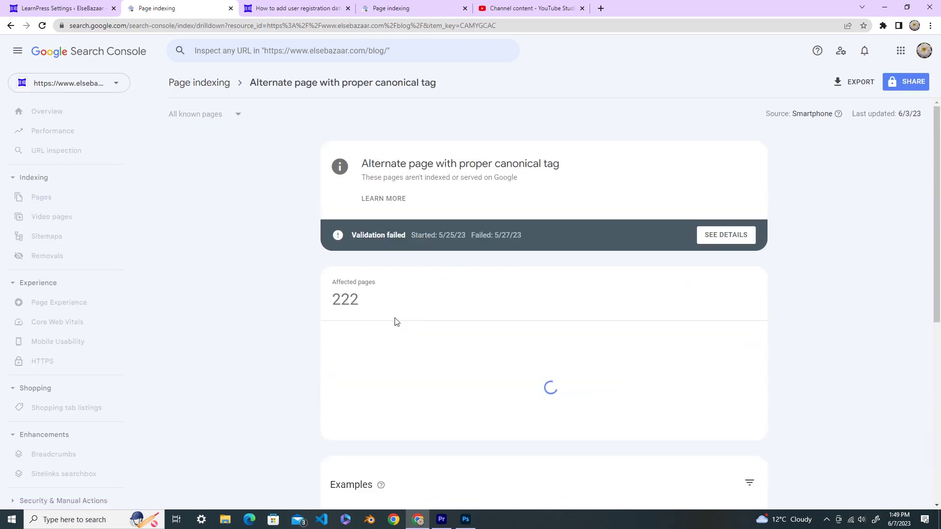
scroll(460, 294, down, 6)
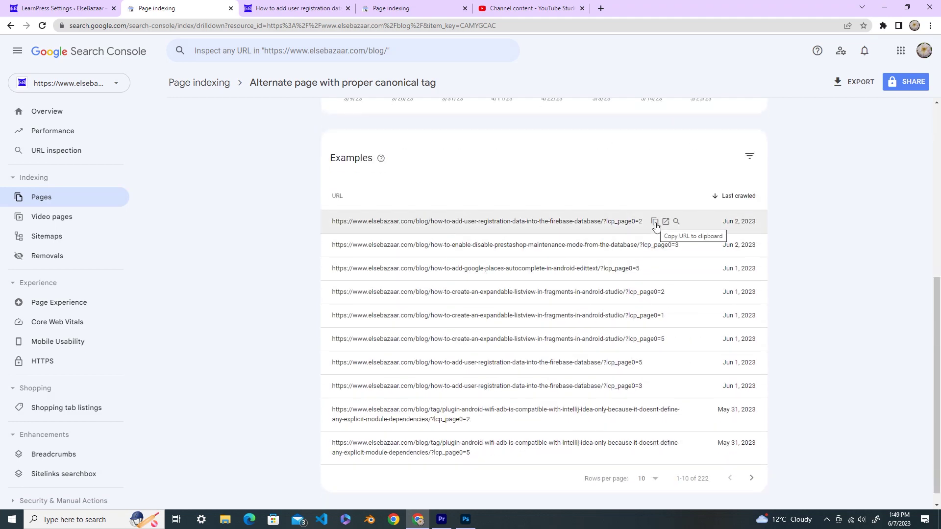
click(656, 225)
Inspect the pasted URL with its ?lcp_page0=2 parameter deleted
scroll(356, 164, up, 1)
scroll(356, 162, up, 3)
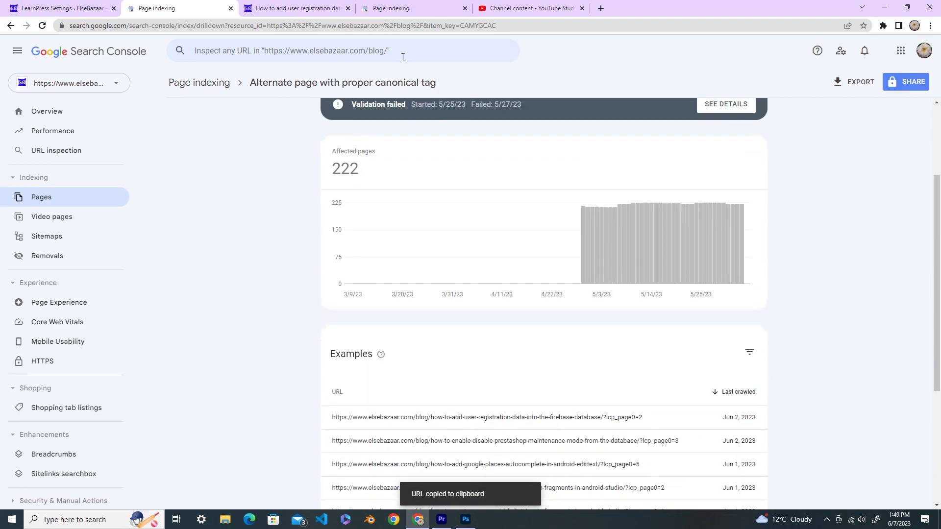
click(402, 50)
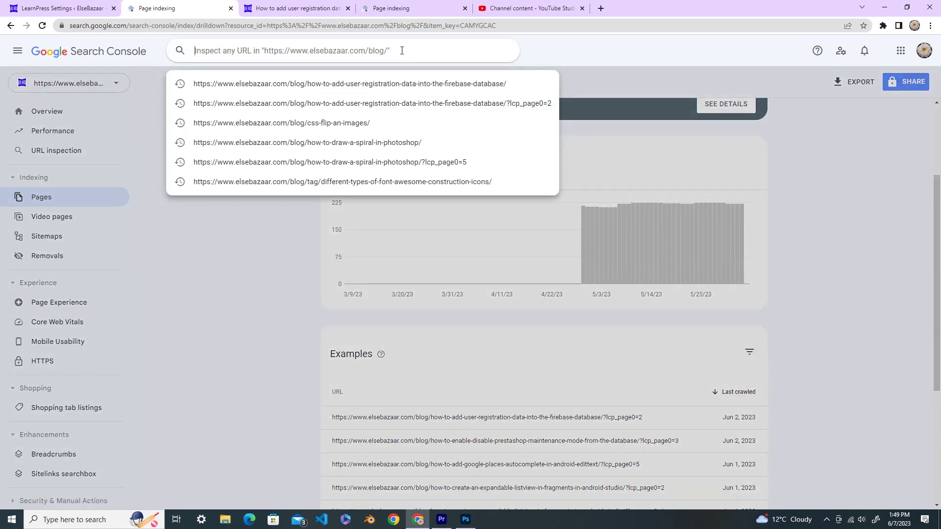
key(ctrl+v)
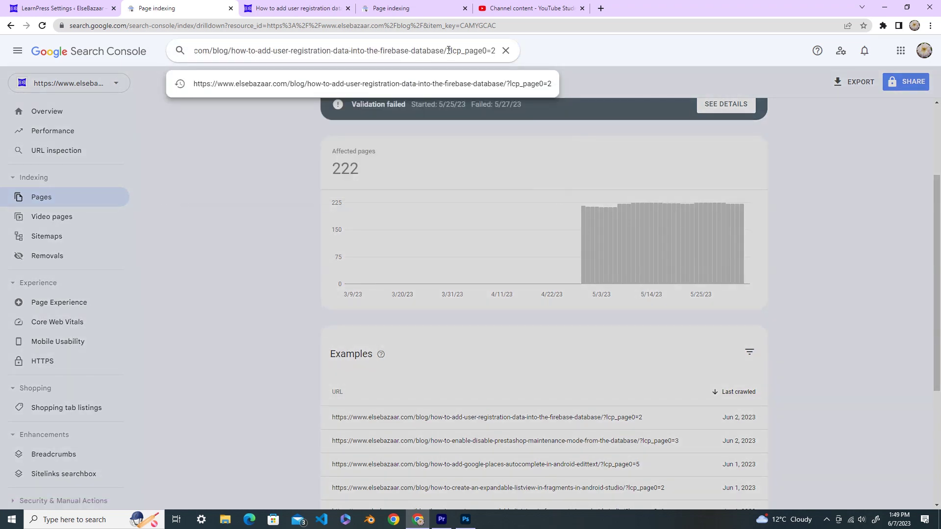
drag(449, 49, 496, 54)
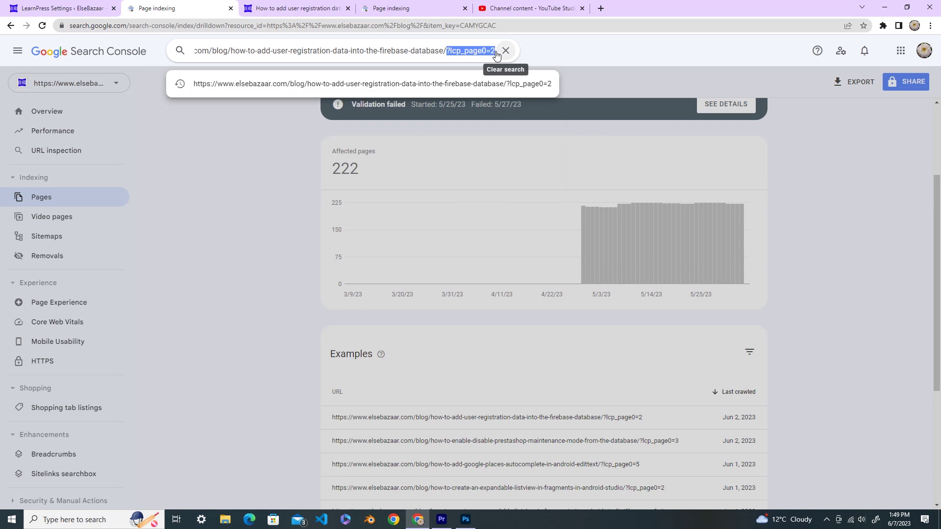
key(BackSpace)
key(Return)
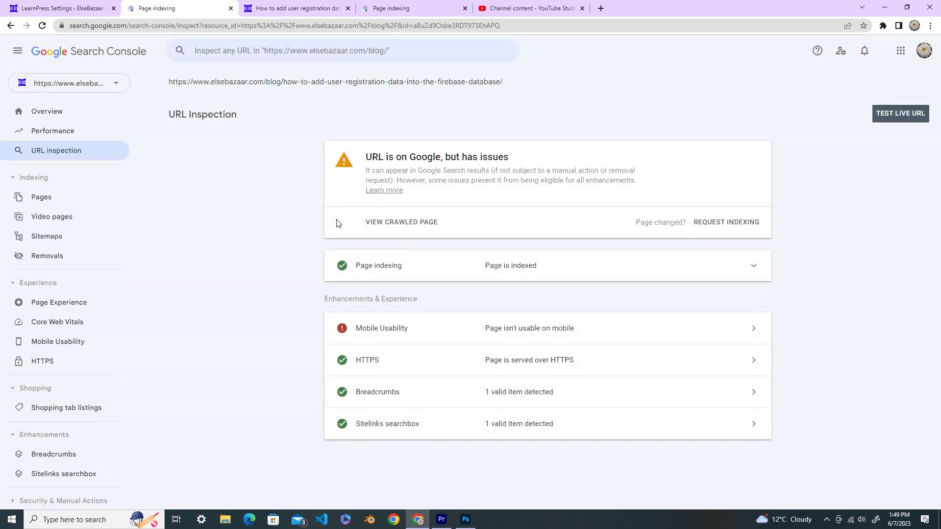
Highlight the 'has issues' result, view mobile usability problems, then return to Page indexing
drag(365, 161, 512, 161)
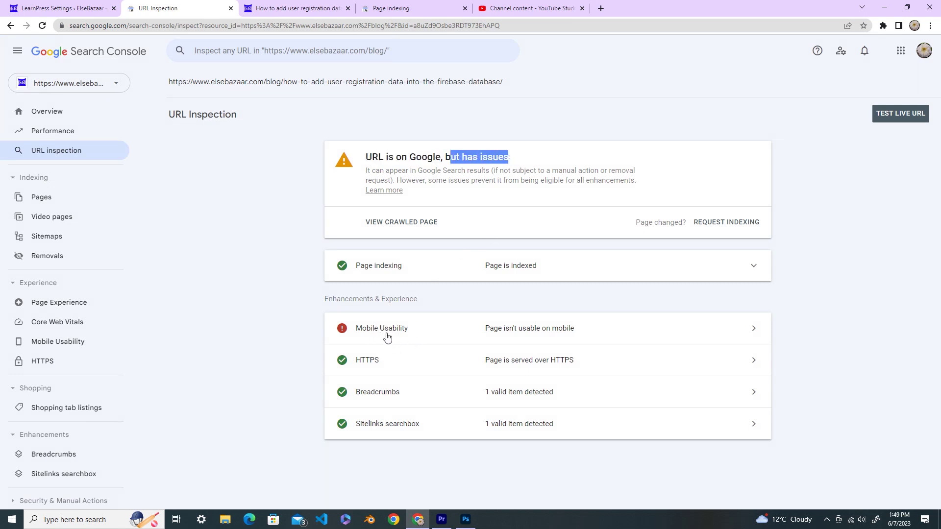
click(723, 329)
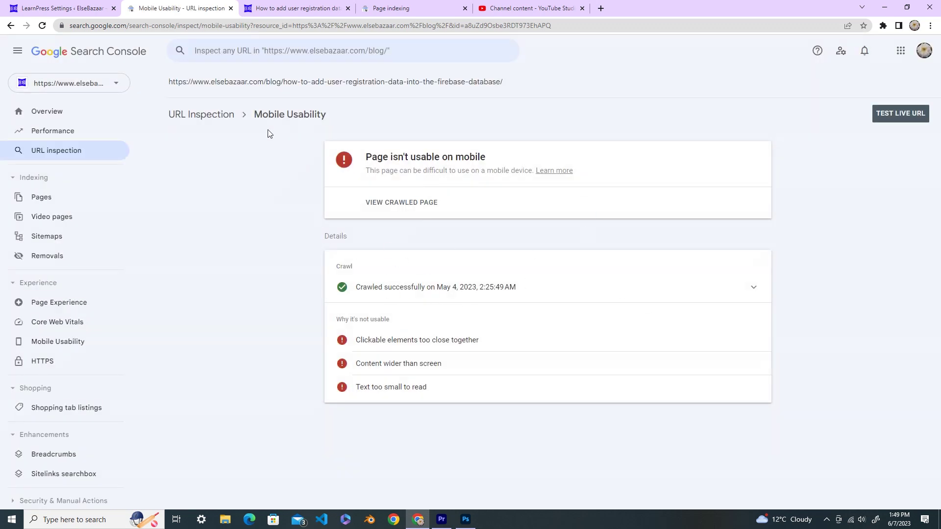
click(47, 196)
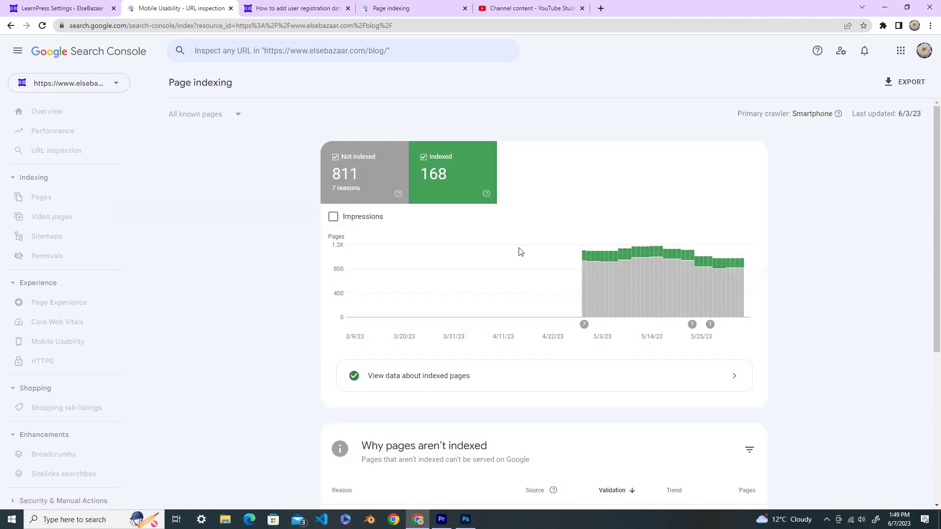
Reopen the Alternate page with proper canonical tag details and copy the first Firebase example URL
scroll(520, 251, down, 5)
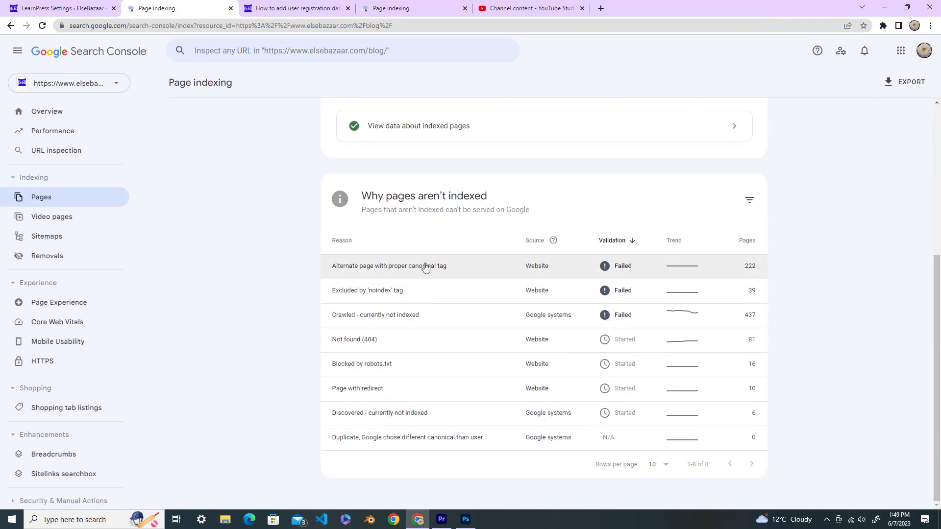
click(425, 266)
scroll(426, 271, down, 6)
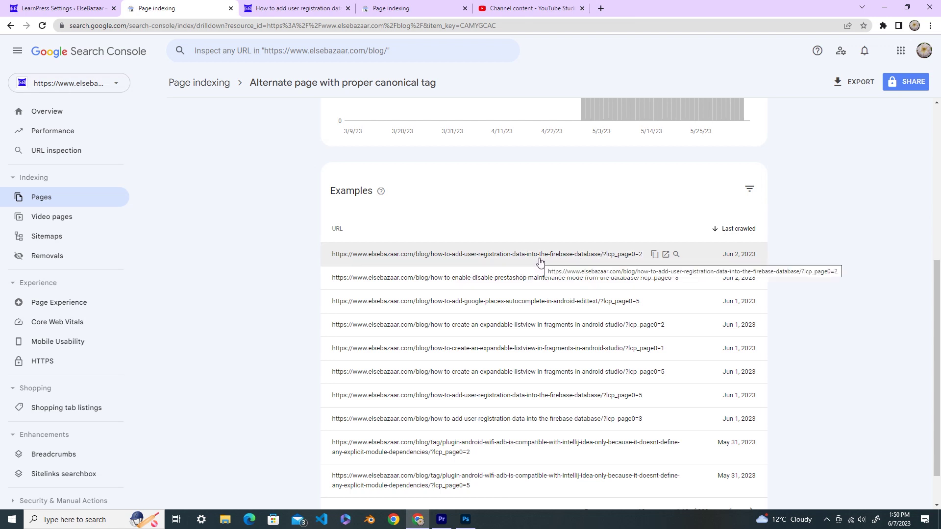
click(654, 254)
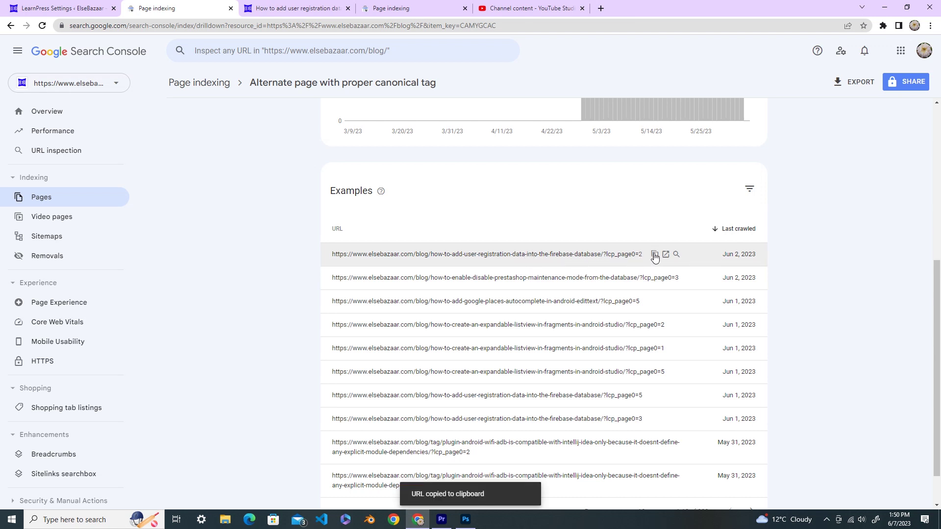
Submit a new Removals request for the pasted Firebase ?lcp_page0=2 URL
click(49, 259)
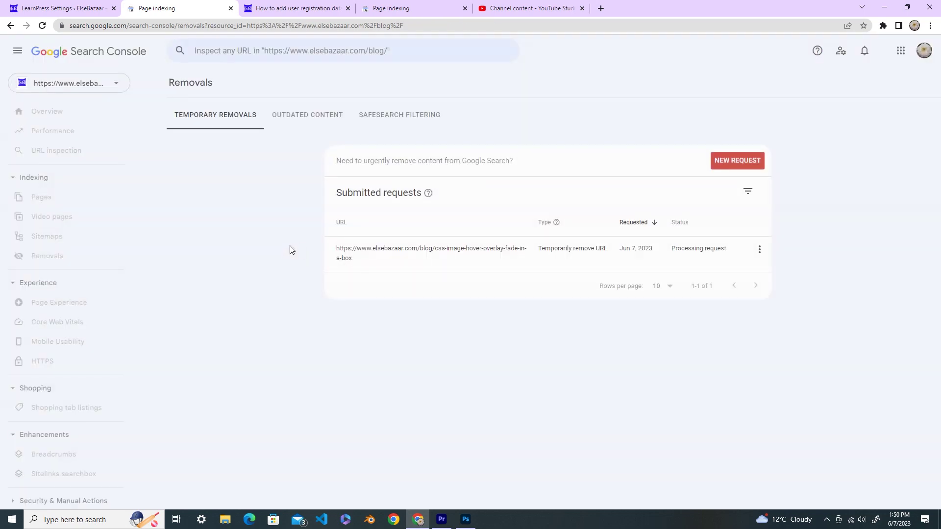
click(749, 164)
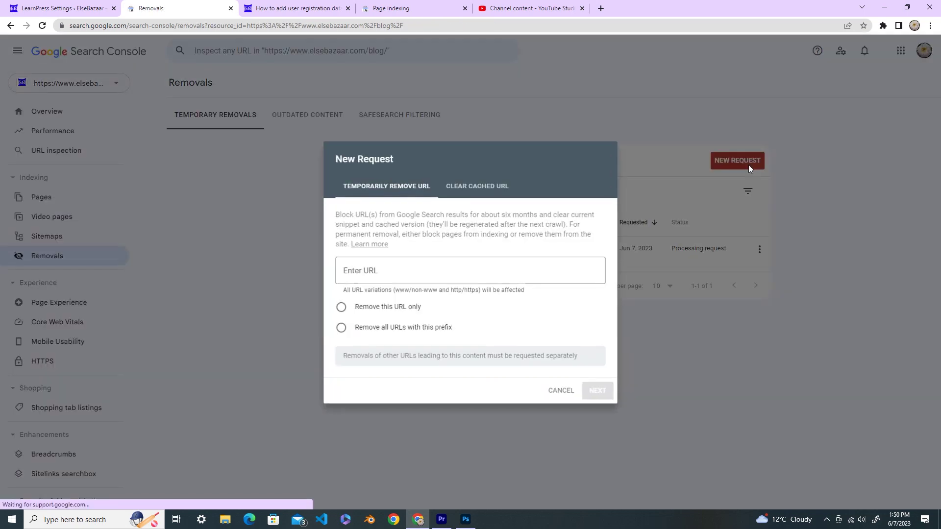
click(456, 271)
key(ctrl+v)
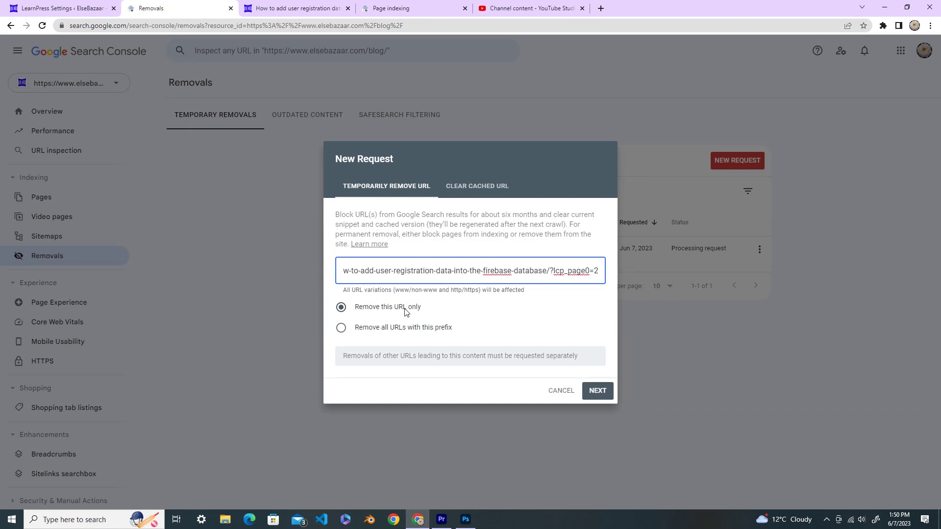
click(598, 392)
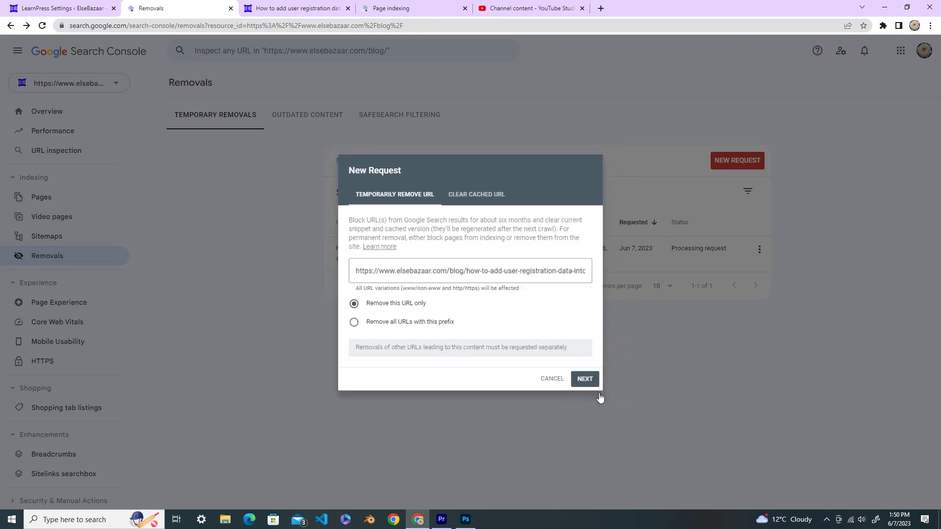
click(583, 330)
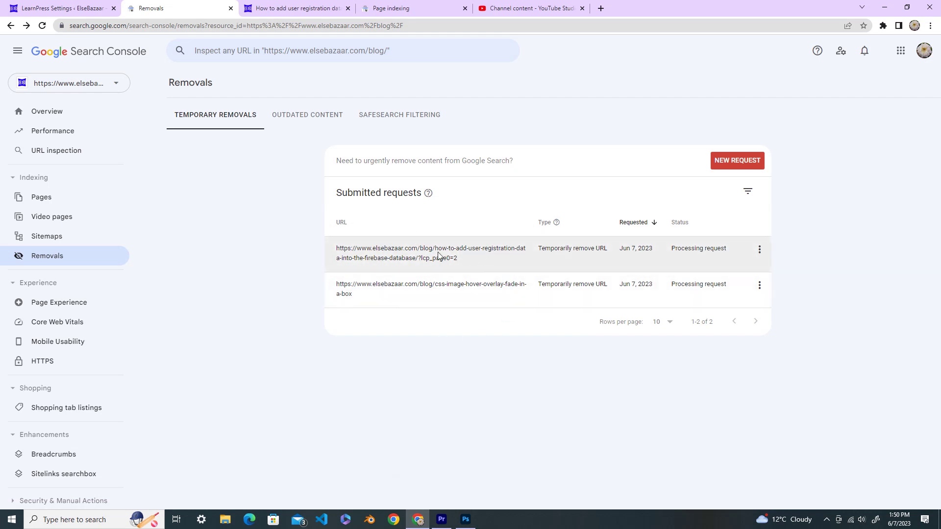
Copy the prestashop maintenance-mode example URL from the canonical-tag report's Examples list
click(44, 200)
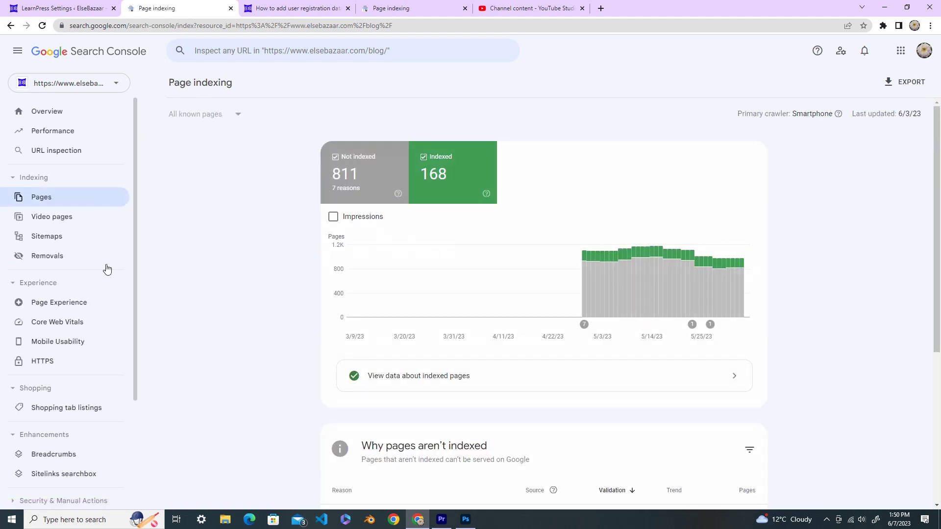
scroll(474, 316, down, 4)
click(389, 324)
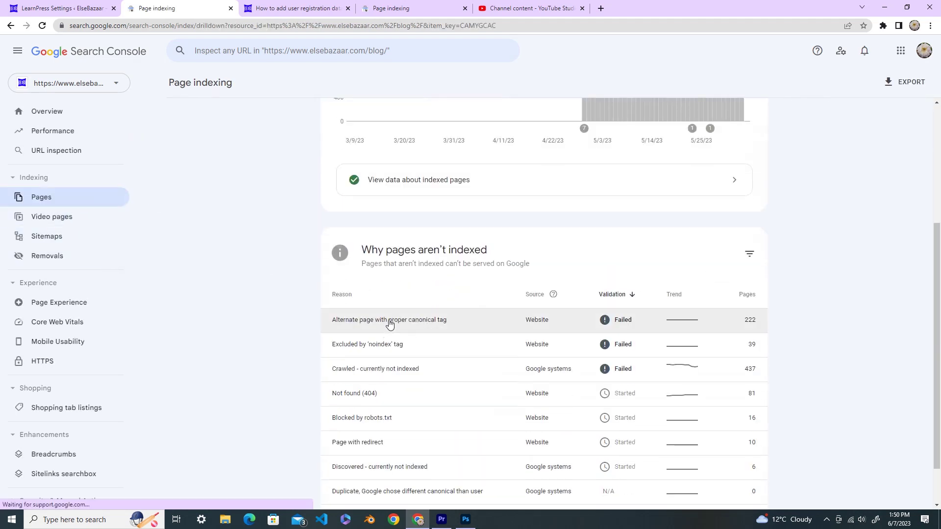
scroll(435, 322, down, 6)
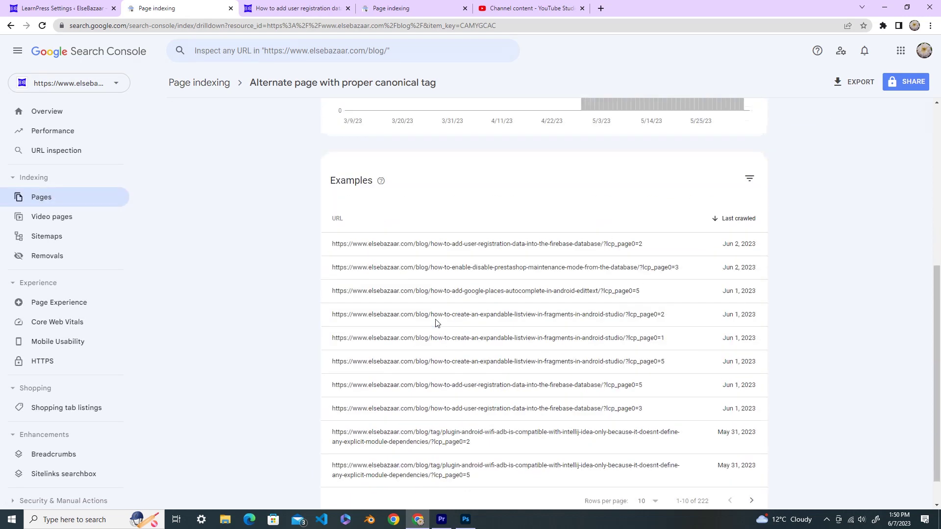
scroll(436, 313, down, 1)
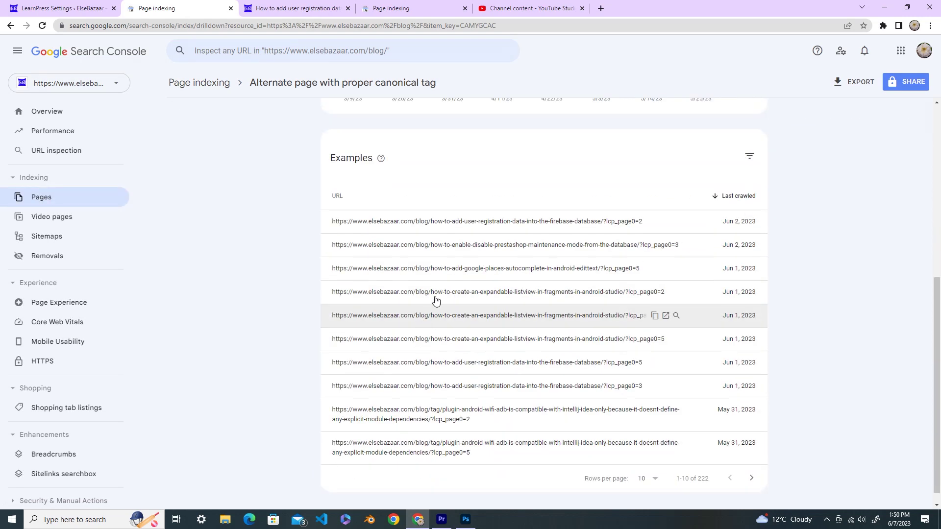
click(508, 27)
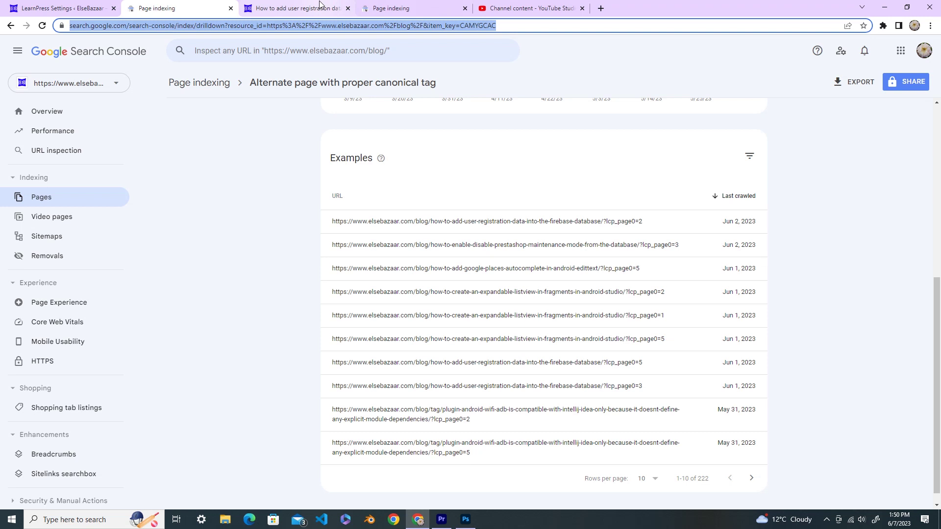
click(387, 9)
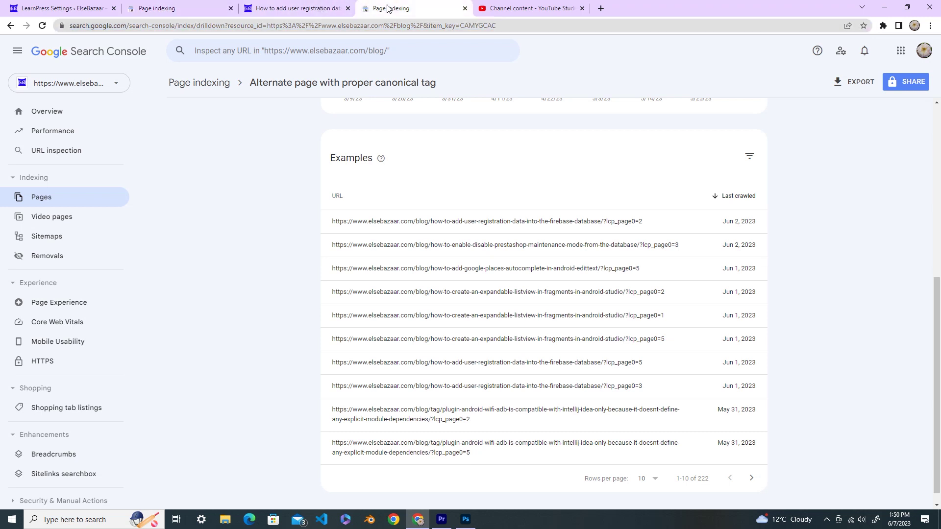
click(185, 13)
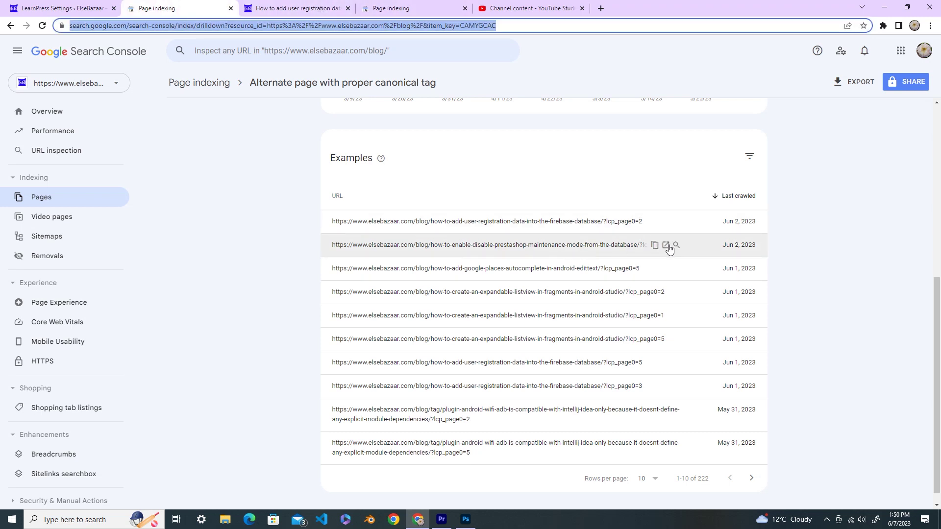
click(655, 247)
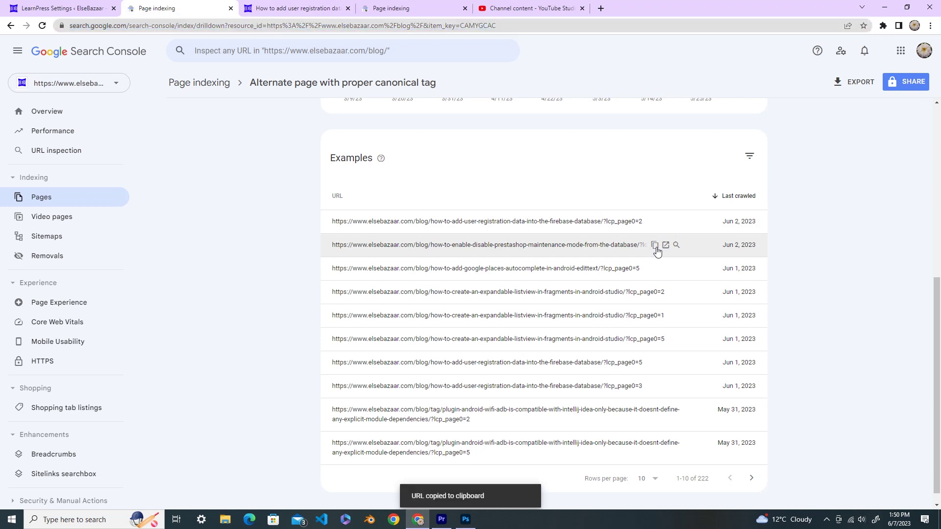
Run a URL inspection on the pasted prestashop ?lcp_page0=3 URL
click(389, 11)
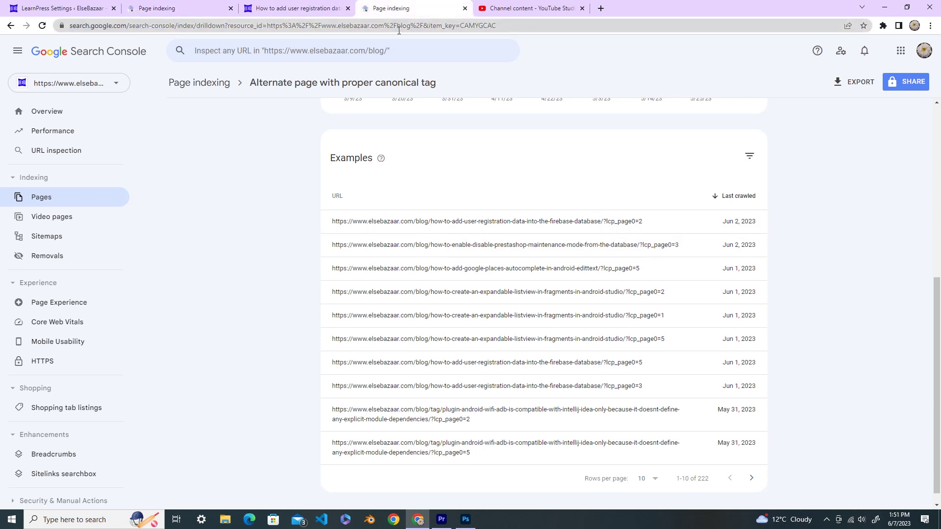
click(397, 51)
key(ctrl+v)
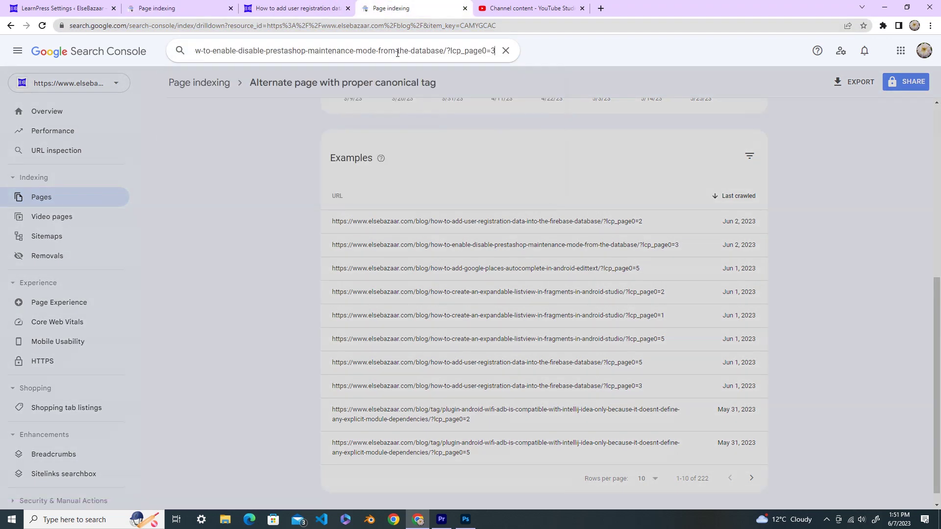
key(Return)
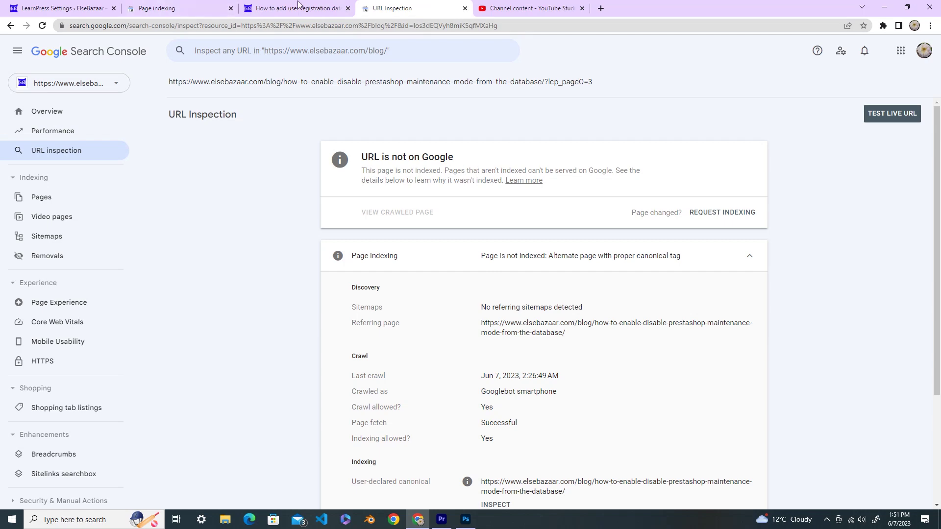
click(196, 8)
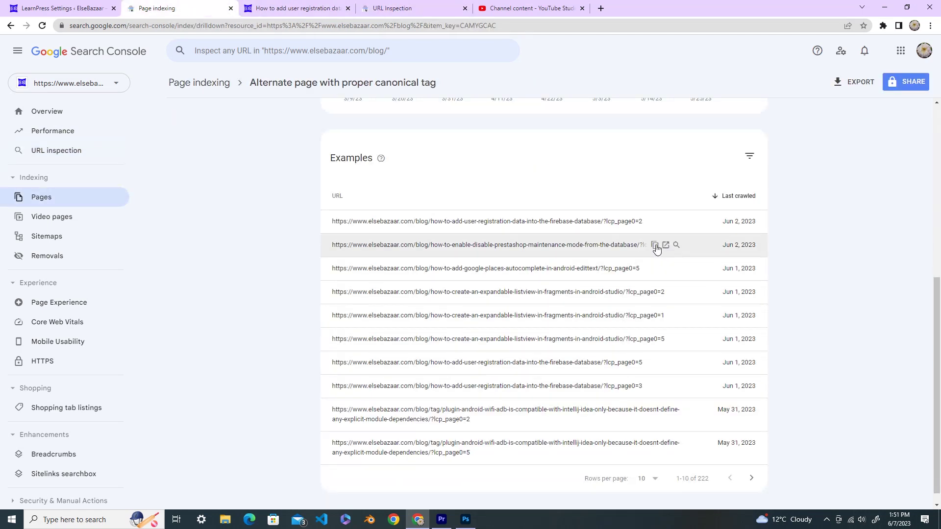
click(655, 245)
click(383, 9)
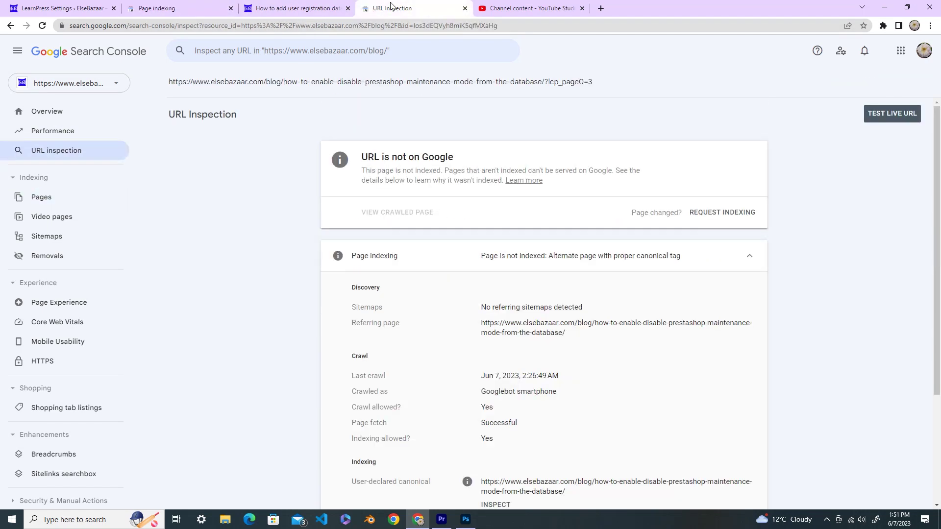
click(316, 49)
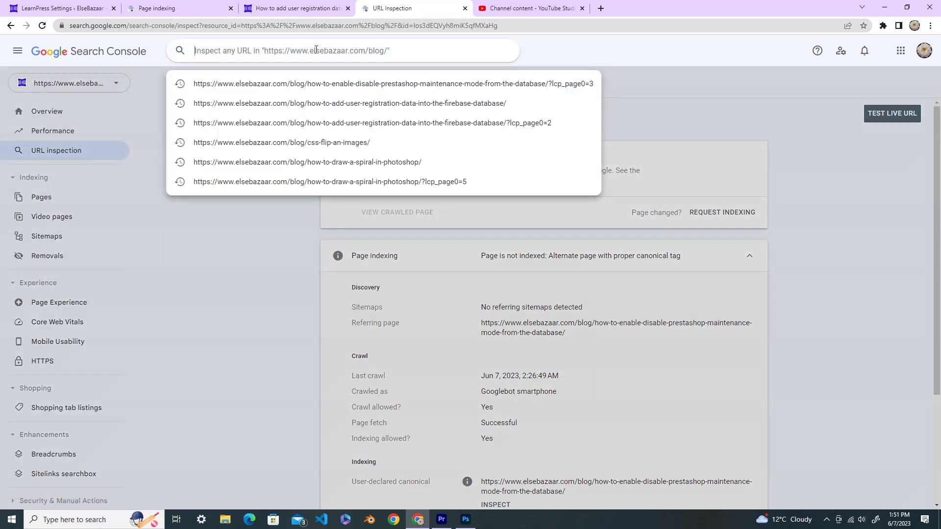
key(ctrl+v)
key(Return)
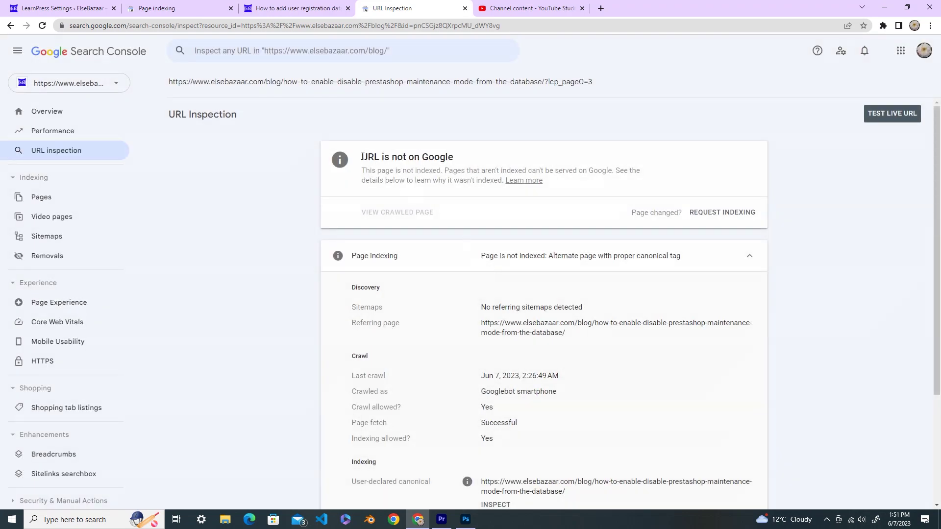
drag(361, 156, 470, 158)
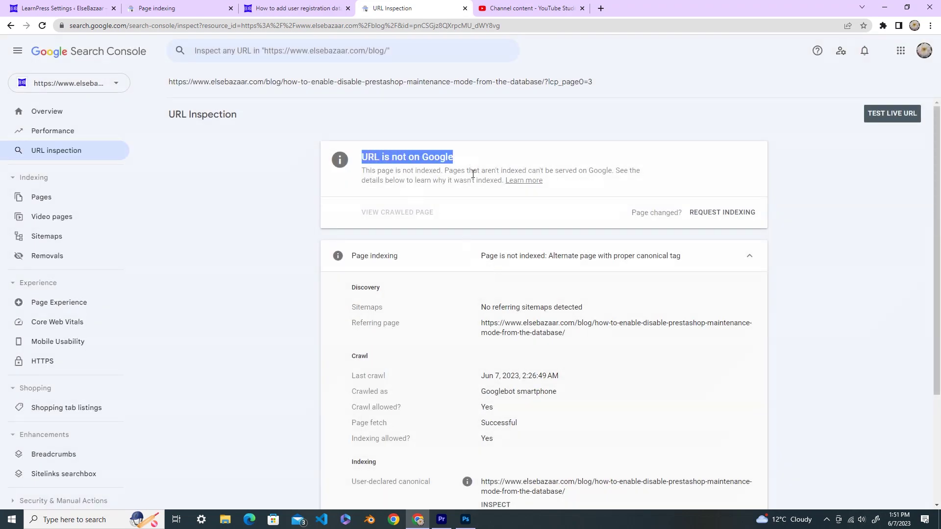
click(201, 11)
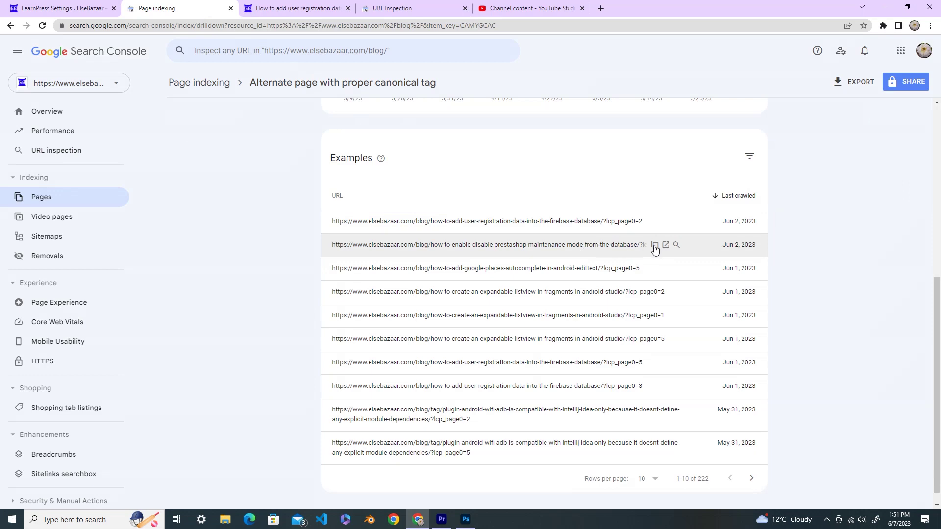
click(654, 245)
Inspect the PrestaShop ?lcp_page0=3 URL, picked from the inspection bar's recent history
click(380, 10)
click(415, 50)
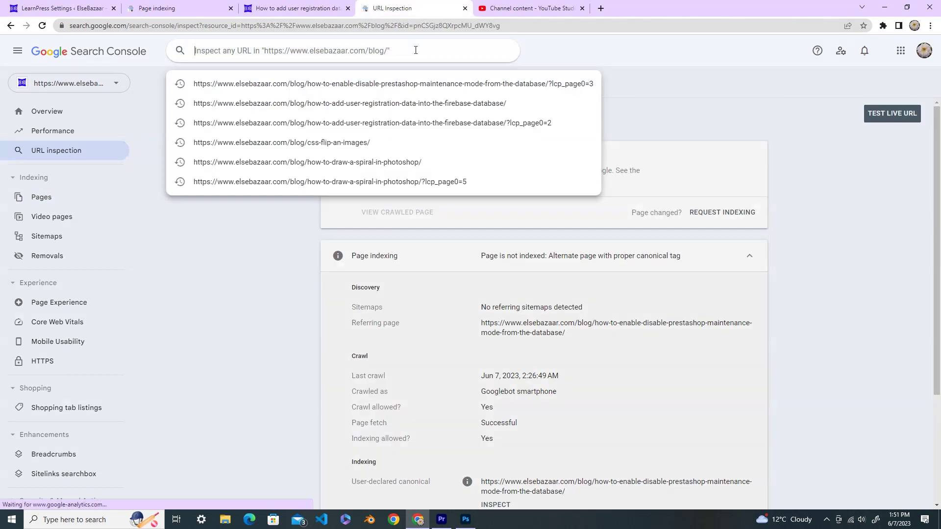
key(ctrl+v)
drag(447, 51, 504, 52)
key(BackSpace)
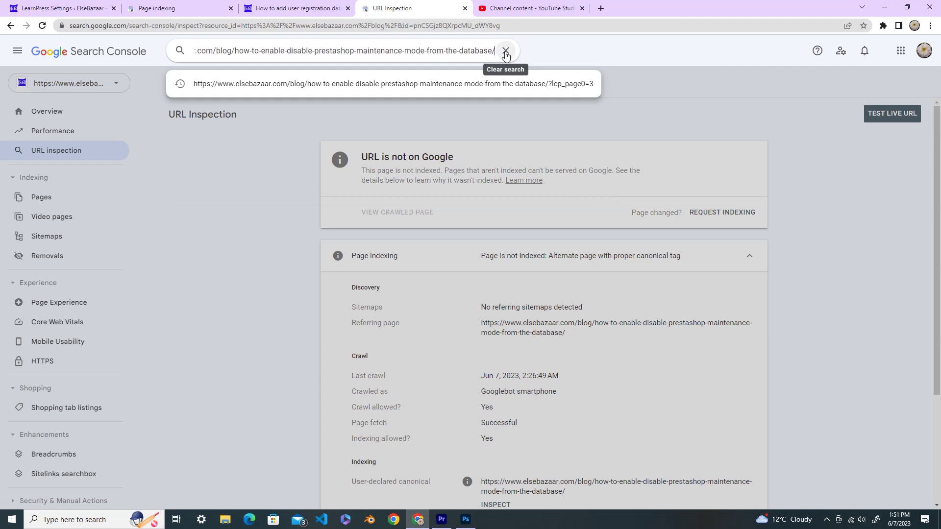
click(464, 82)
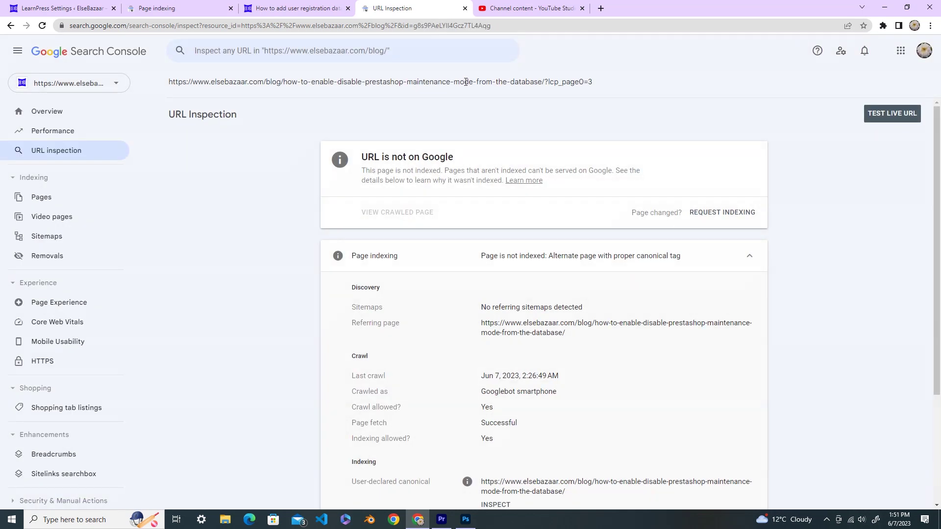
Review the not-on-Google status, missing referring sitemaps and matching canonical details
drag(362, 158, 455, 159)
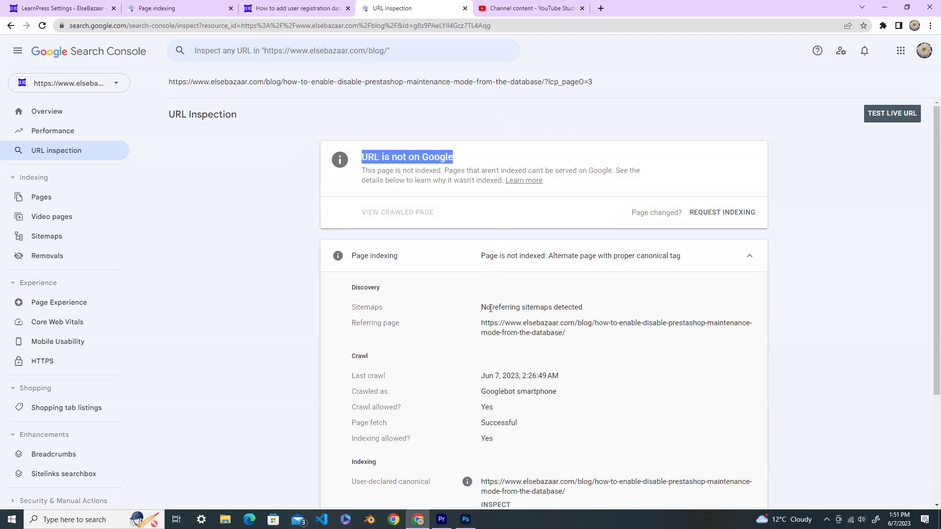
drag(480, 308, 615, 305)
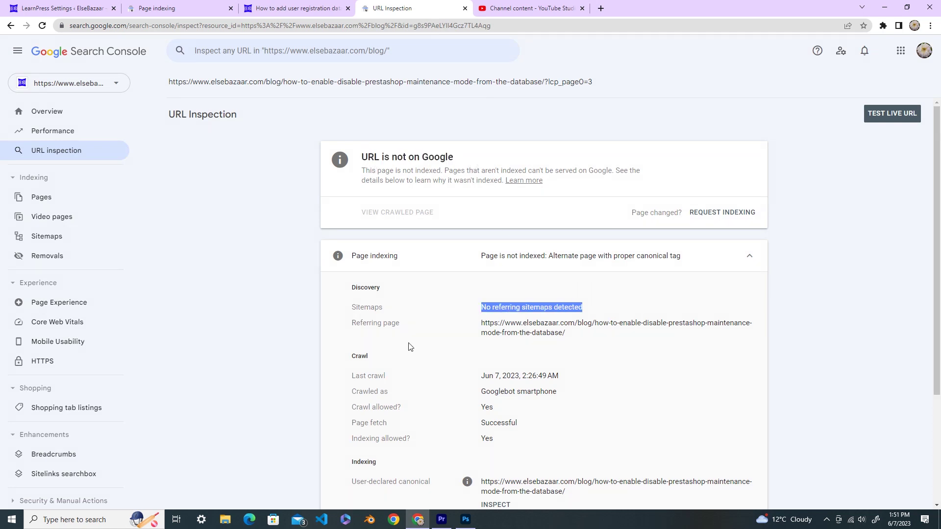
drag(485, 323, 594, 336)
scroll(586, 339, down, 1)
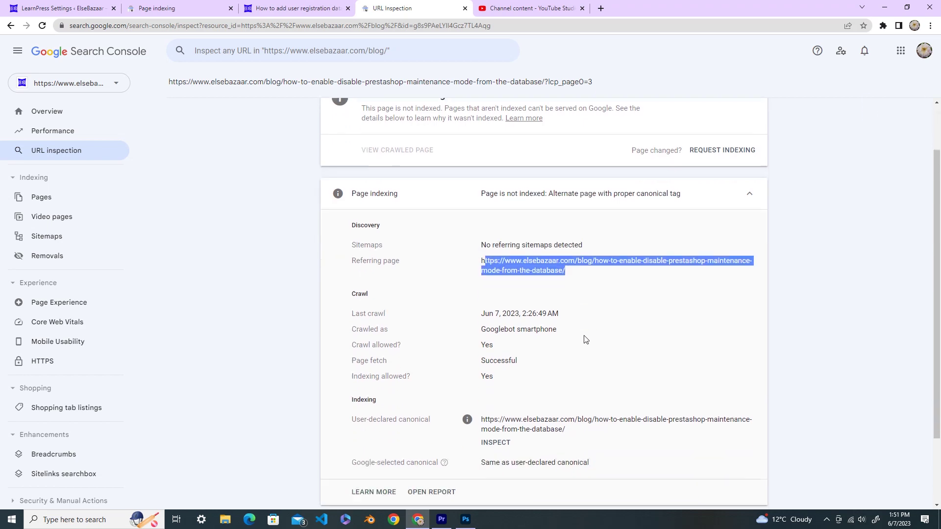
scroll(586, 339, down, 1)
drag(481, 245, 602, 250)
scroll(535, 350, up, 2)
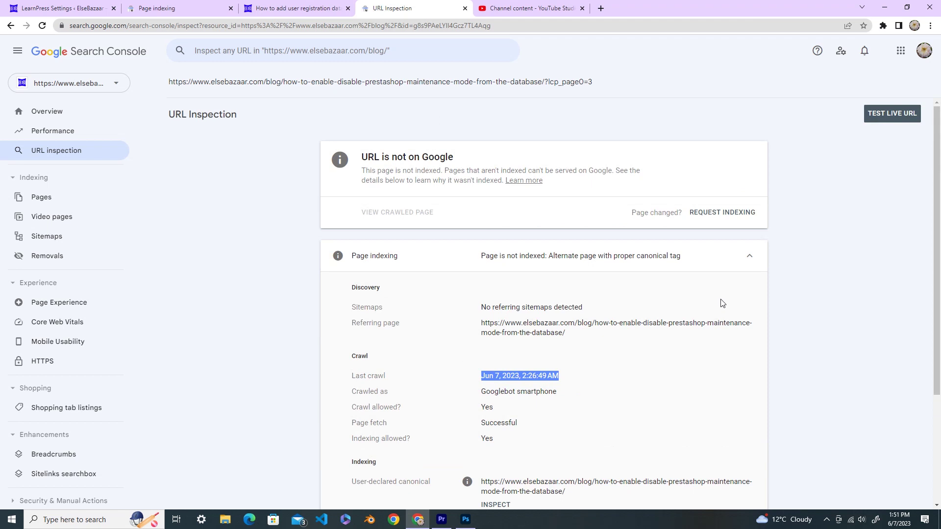
click(896, 114)
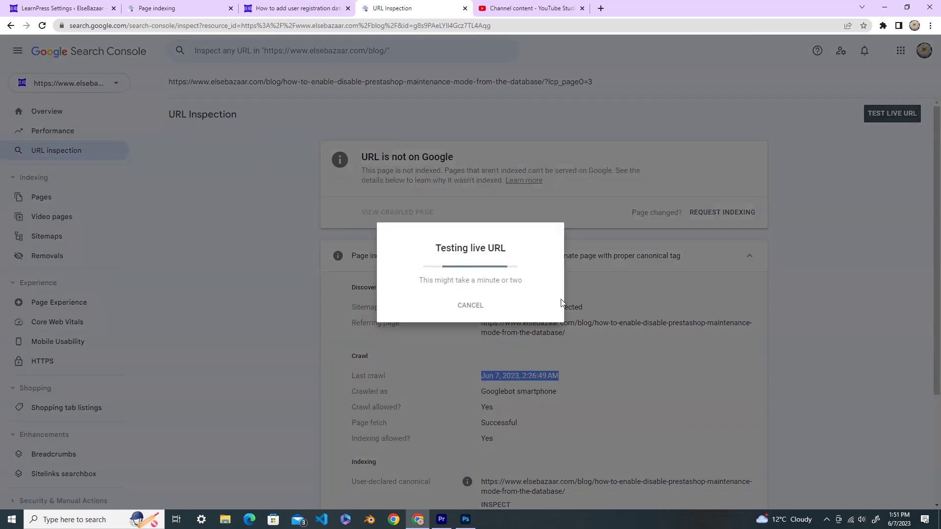